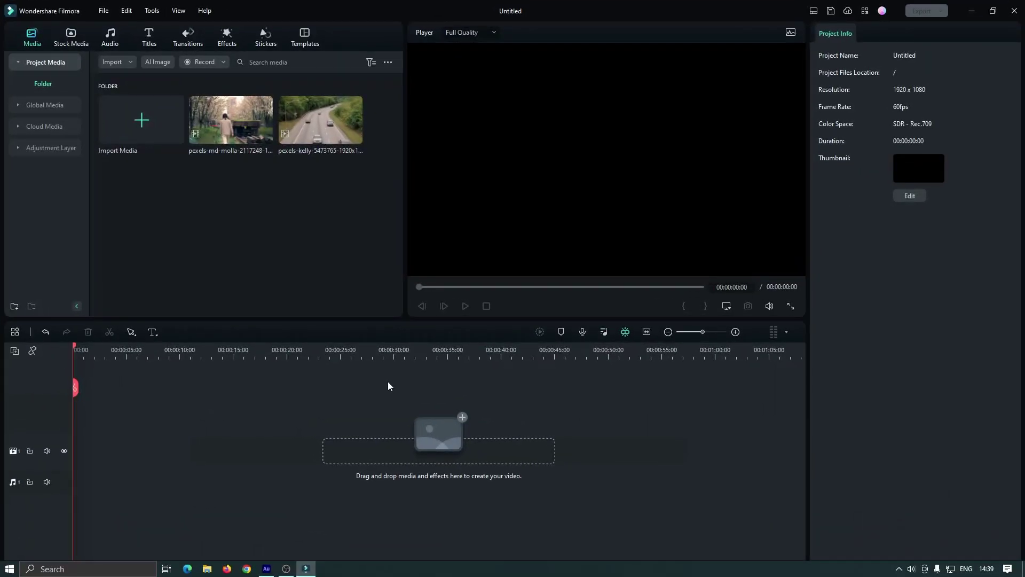
Place the highway clip on video track 1 and mute its audio.
{"action": "left_click_drag", "start_coordinate": [320, 120], "coordinate": [61, 453]}
{"action": "left_click", "coordinate": [575, 306]}
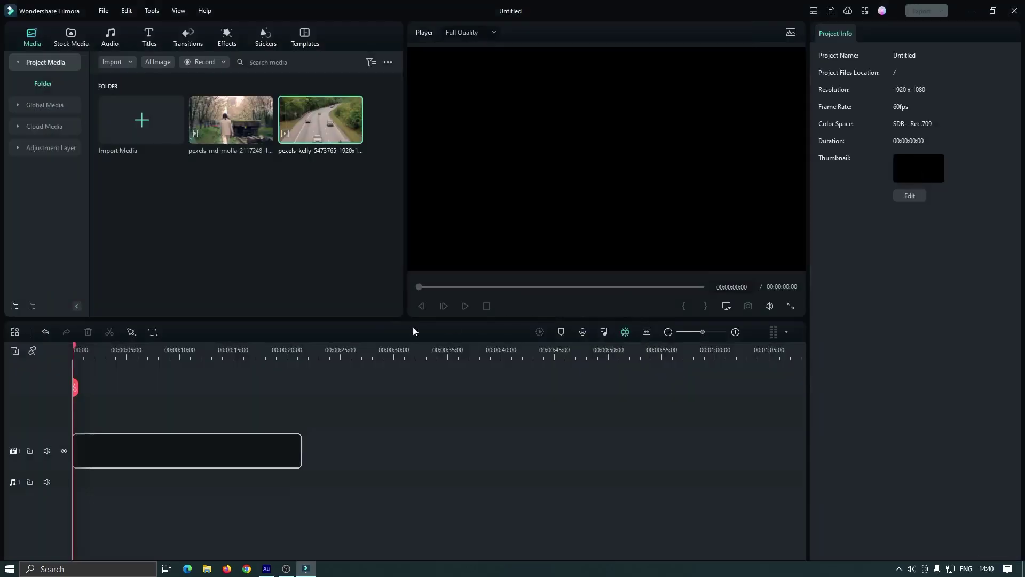
{"action": "right_click", "coordinate": [255, 435]}
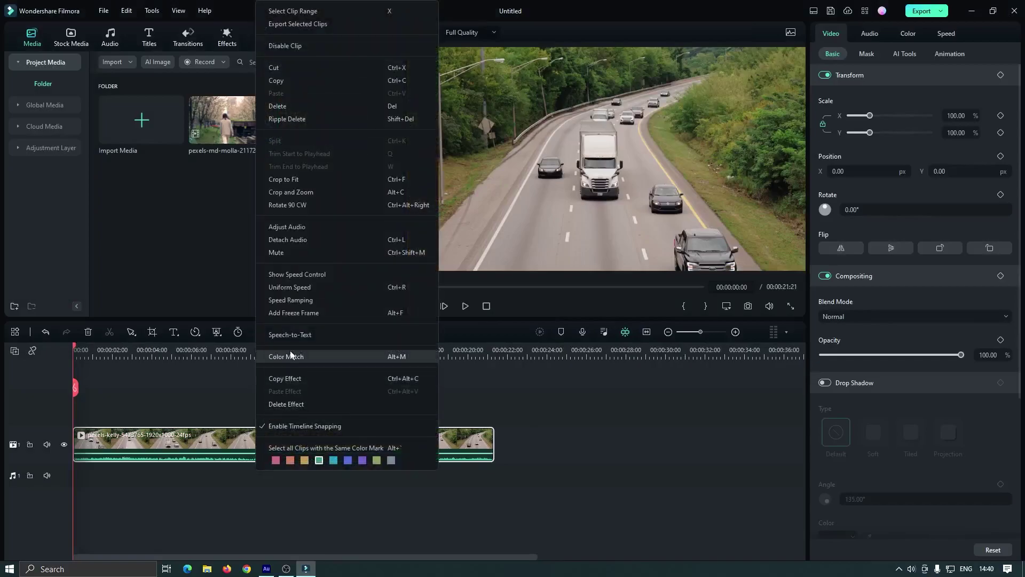
{"action": "left_click", "coordinate": [267, 252]}
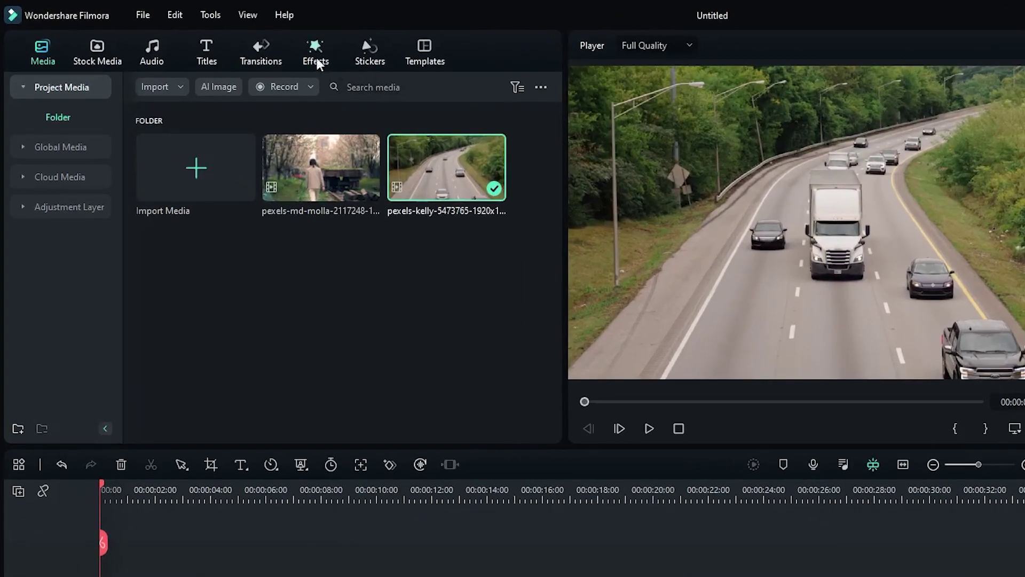
Apply the NewBlue FX Frame Rate filter to the highway clip.
{"action": "left_click", "coordinate": [228, 38]}
{"action": "left_click", "coordinate": [71, 324]}
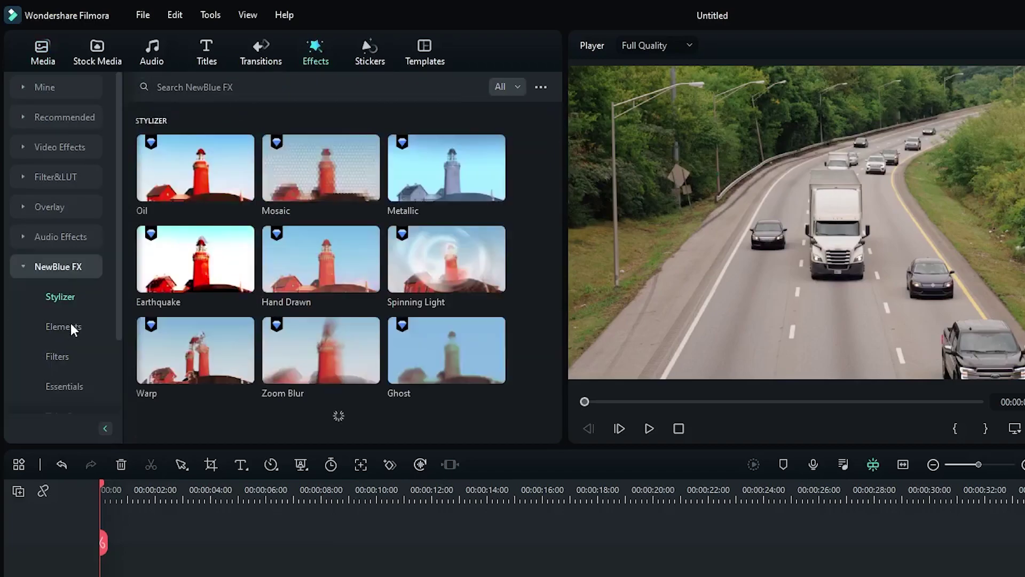
{"action": "left_click", "coordinate": [61, 358]}
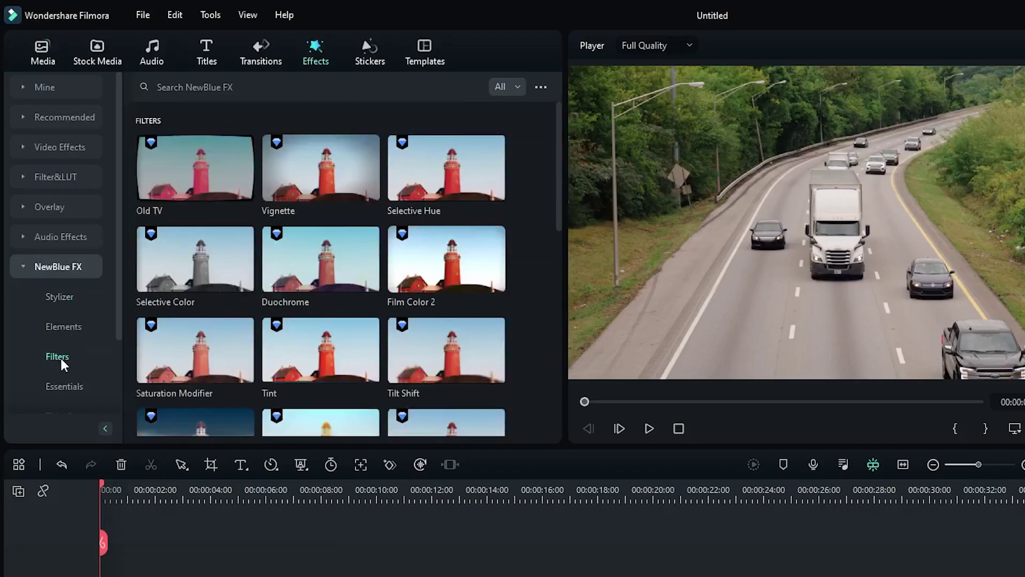
{"action": "left_click_drag", "start_coordinate": [555, 159], "coordinate": [561, 221]}
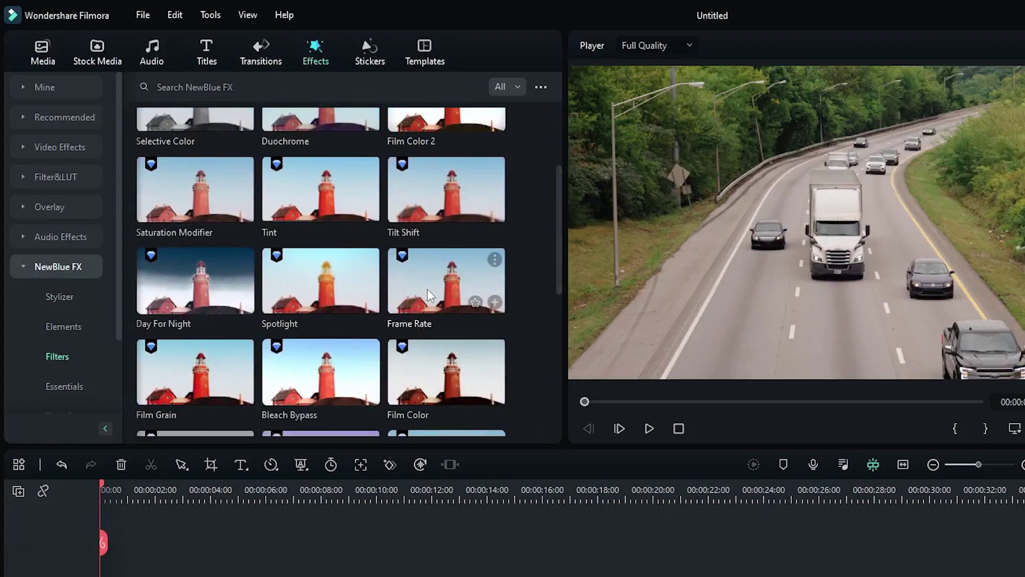
{"action": "left_click_drag", "start_coordinate": [429, 279], "coordinate": [299, 576]}
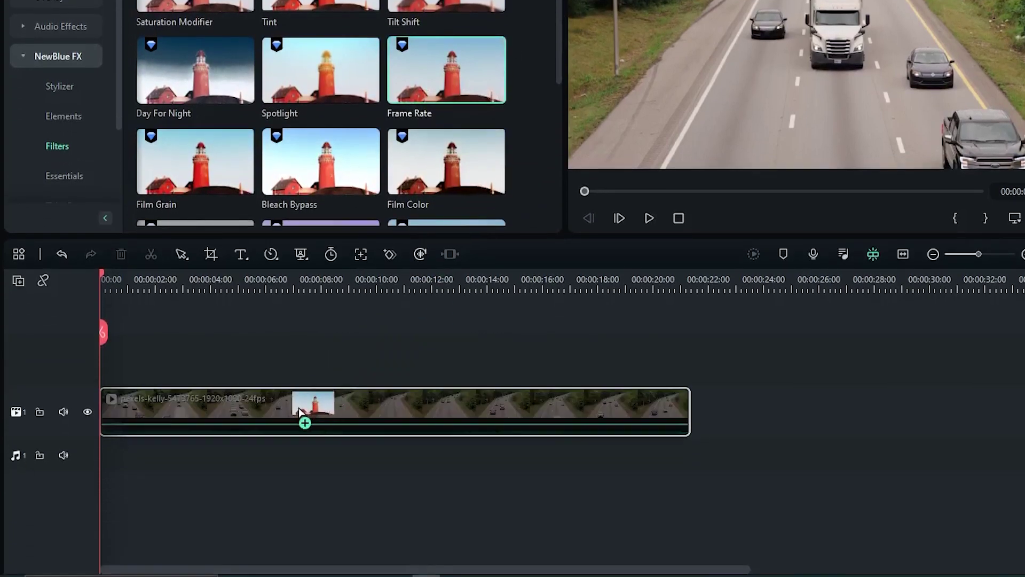
{"action": "left_click_drag", "start_coordinate": [299, 411], "coordinate": [297, 409]}
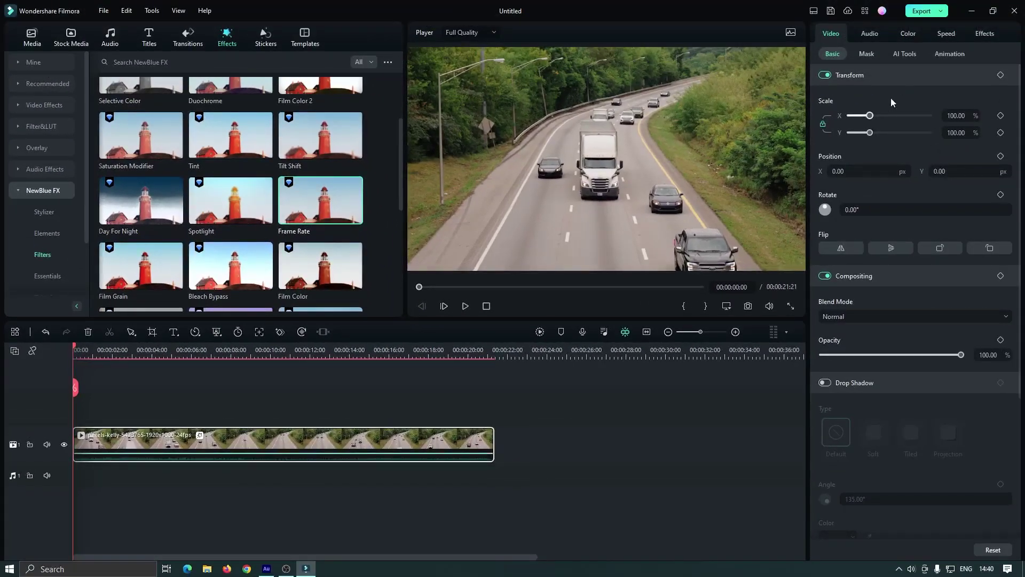
Show the Frame Rate effect settings and look at its presets without changing them.
{"action": "left_click", "coordinate": [984, 34]}
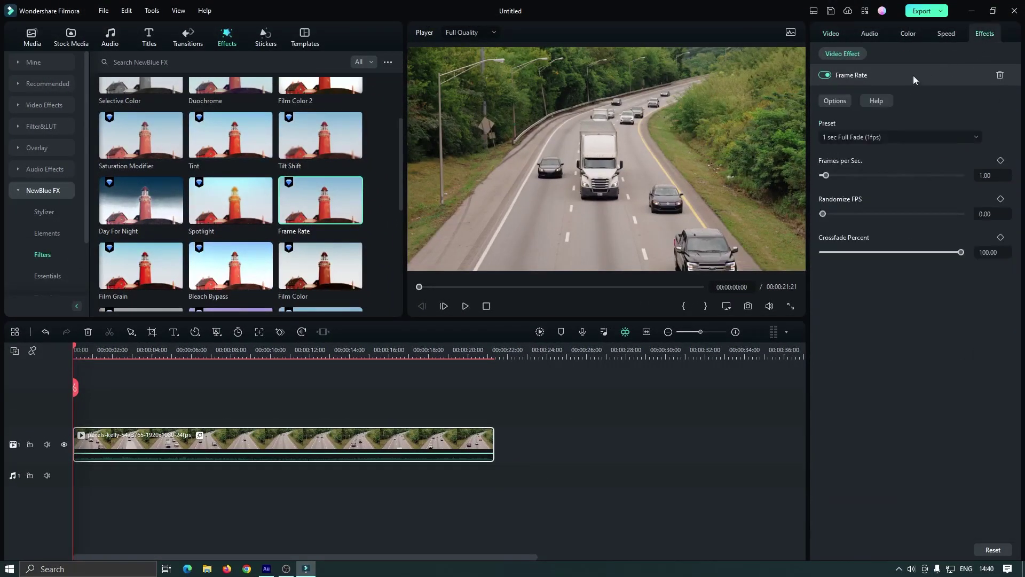
{"action": "left_click", "coordinate": [850, 137]}
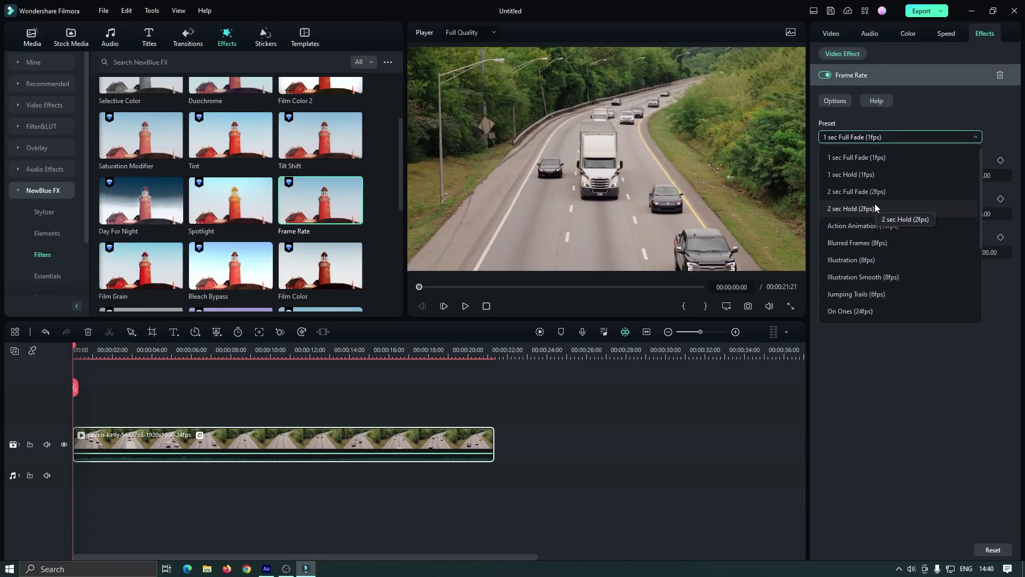
{"action": "left_click", "coordinate": [938, 104]}
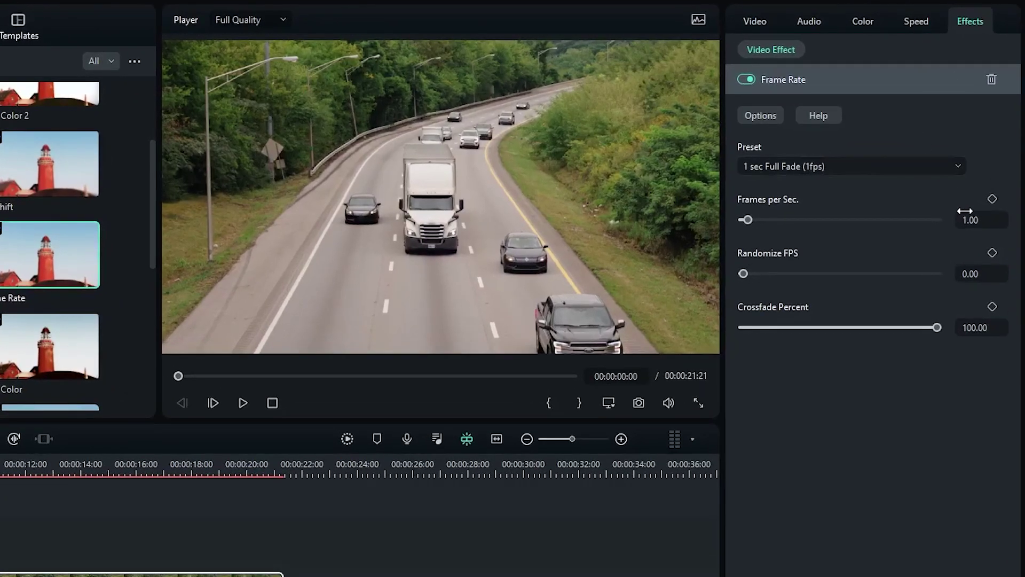
Set Frames per Sec. to 3 and preview the stuttering playback.
{"action": "double_click", "coordinate": [973, 220]}
{"action": "left_click_drag", "start_coordinate": [988, 223], "coordinate": [964, 220]}
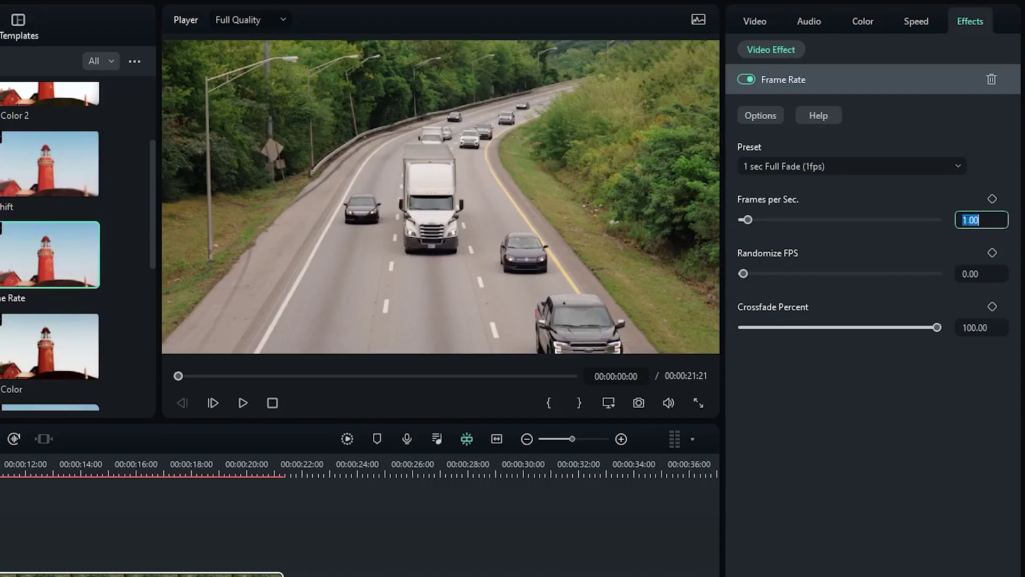
{"action": "type", "text": "2"}
{"action": "key", "text": "Return"}
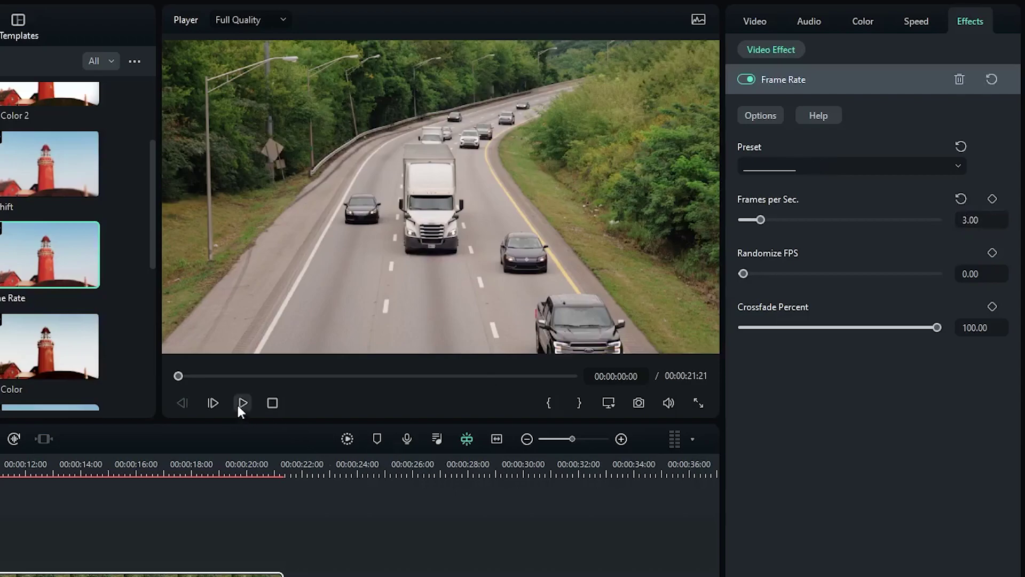
{"action": "left_click", "coordinate": [240, 405]}
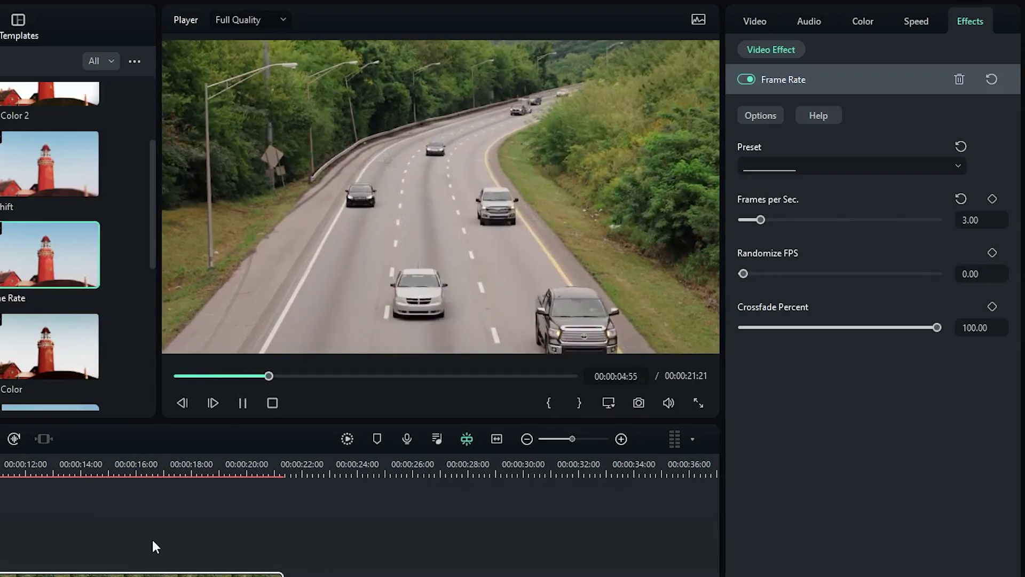
{"action": "key", "text": "space"}
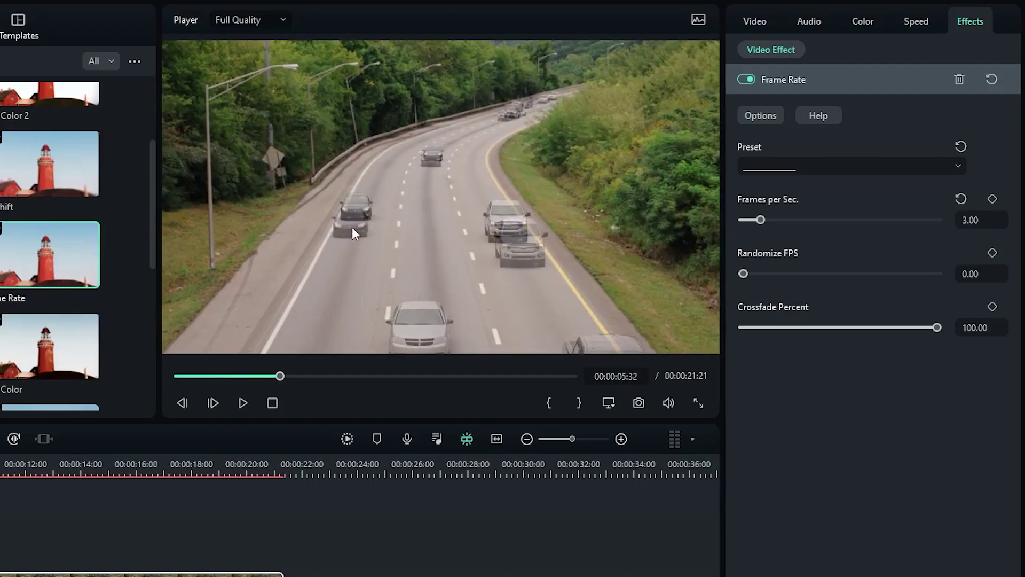
Drop Crossfade Percent to 0 and replay the highway clip from its start.
{"action": "left_click_drag", "start_coordinate": [937, 327], "coordinate": [755, 319]}
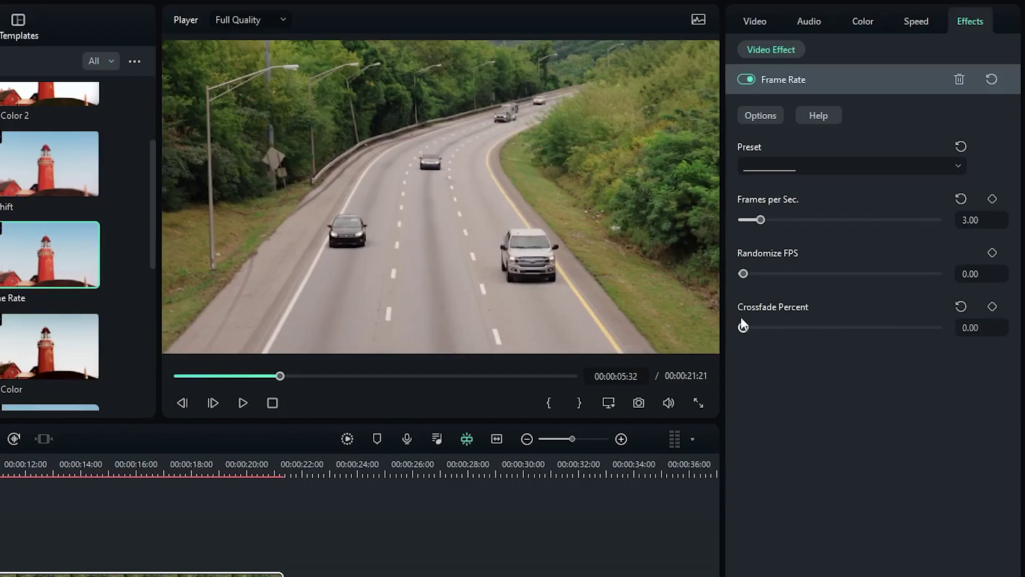
{"action": "left_click_drag", "start_coordinate": [245, 376], "coordinate": [139, 384]}
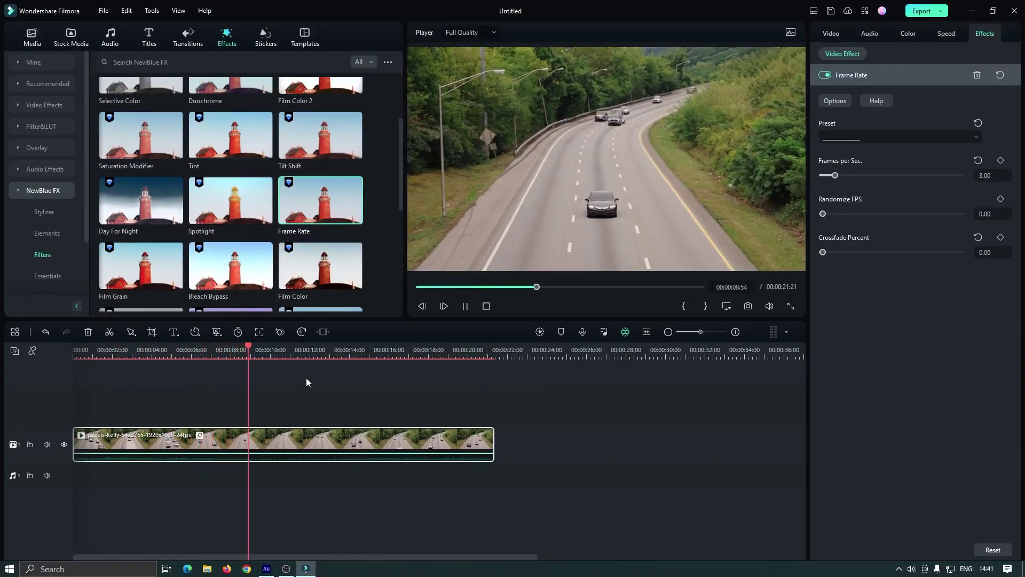
{"action": "key", "text": "space"}
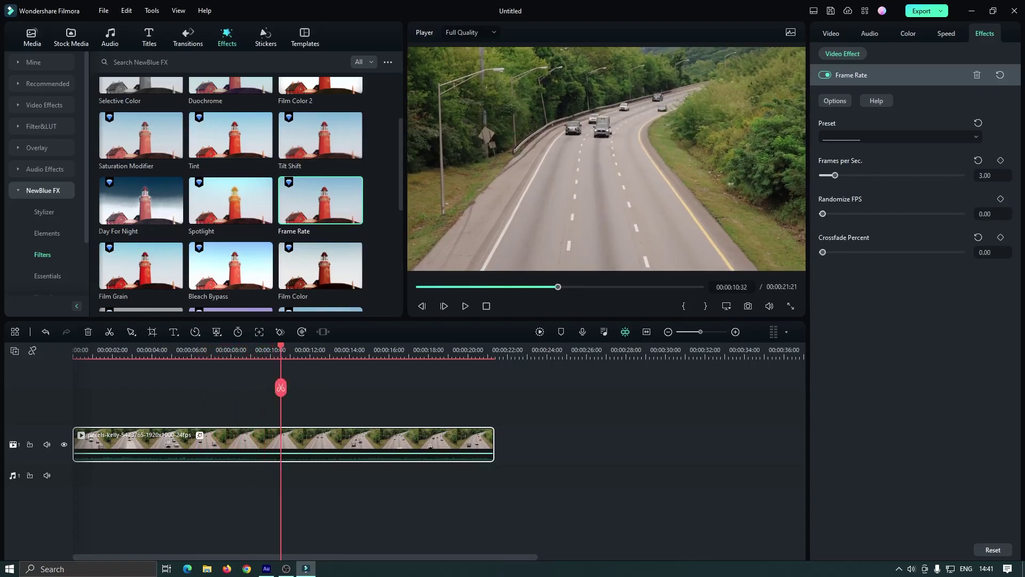
Change Frames per Sec. to 6 and replay the clip to check the choppier motion.
{"action": "left_click", "coordinate": [984, 175]}
{"action": "type", "text": "6"}
{"action": "key", "text": "Return"}
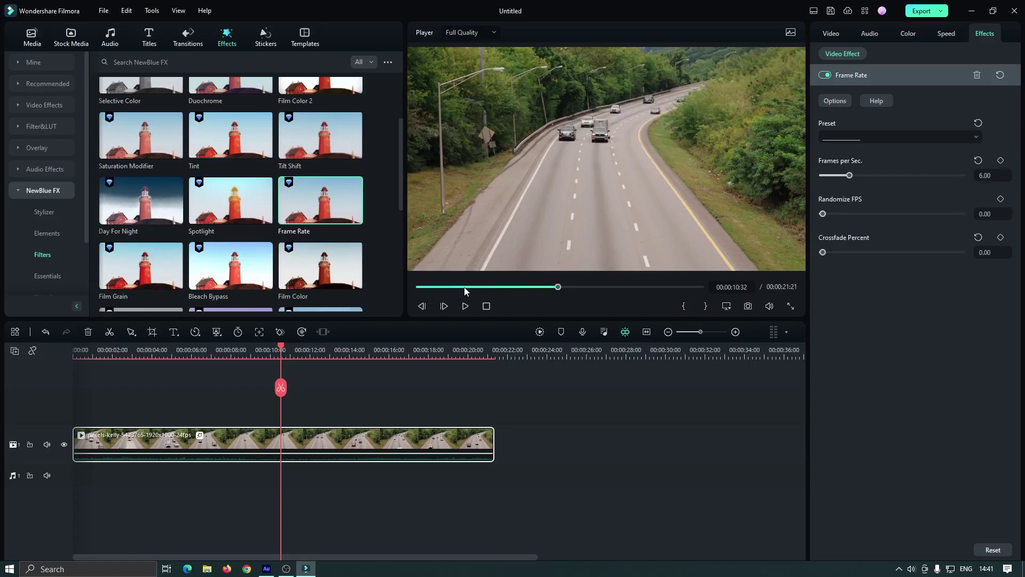
{"action": "left_click", "coordinate": [465, 306]}
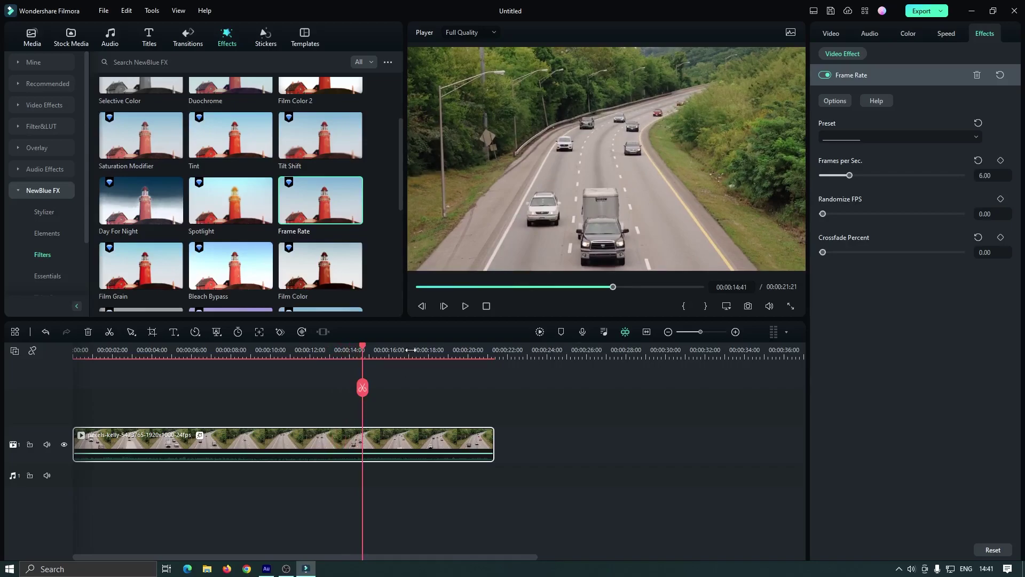
Add the walking clip to the timeline and select it.
{"action": "scroll", "coordinate": [307, 347], "scroll_direction": "down", "scroll_amount": 3}
{"action": "scroll", "coordinate": [306, 346], "scroll_direction": "down", "scroll_amount": 1}
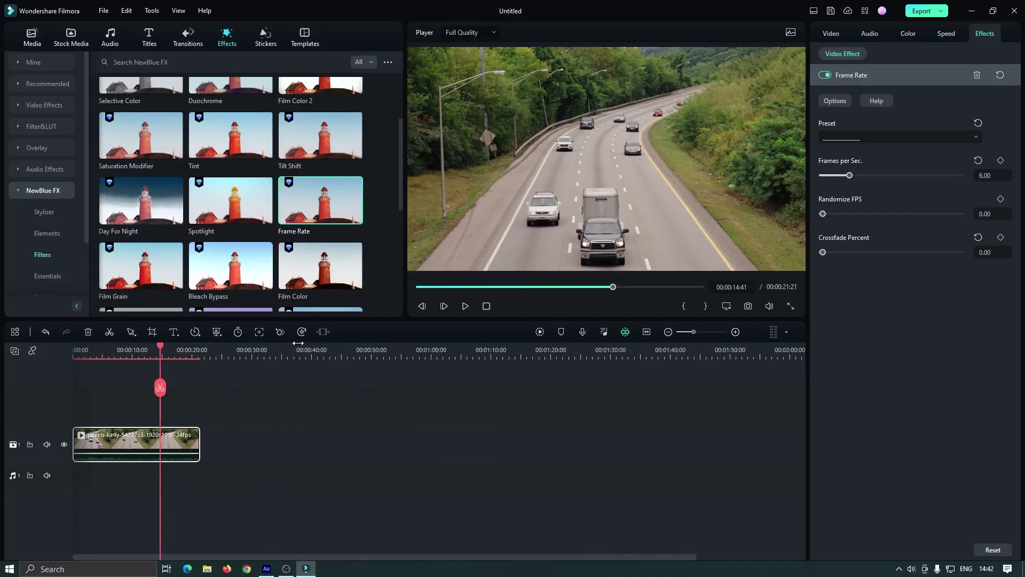
{"action": "left_click", "coordinate": [33, 37]}
{"action": "left_click_drag", "start_coordinate": [237, 142], "coordinate": [270, 451]}
{"action": "left_click", "coordinate": [270, 354]}
Apply the NewBlue FX Frame Rate filter to the walking clip.
{"action": "scroll", "coordinate": [288, 354], "scroll_direction": "up", "scroll_amount": 3}
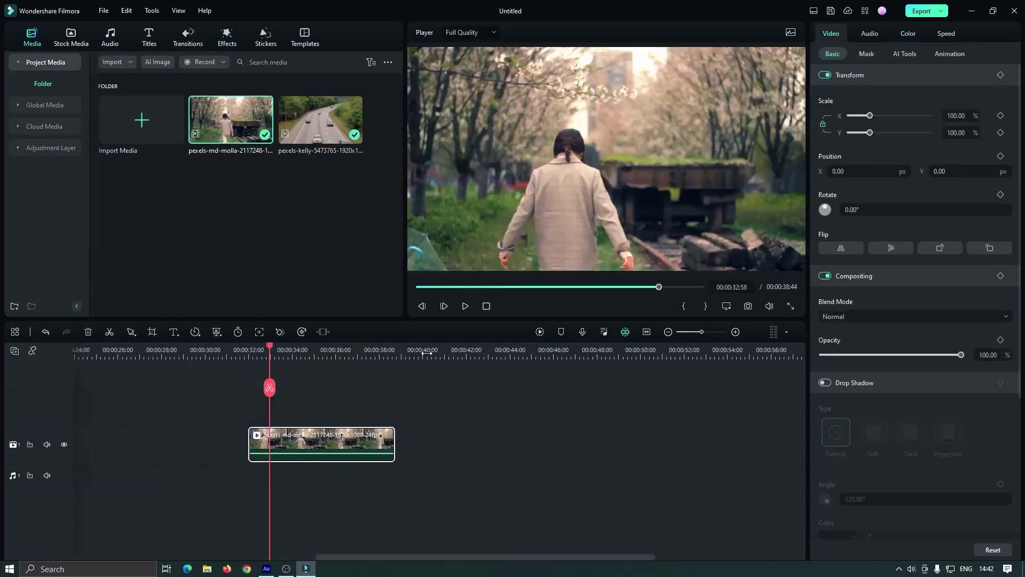
{"action": "left_click", "coordinate": [226, 37]}
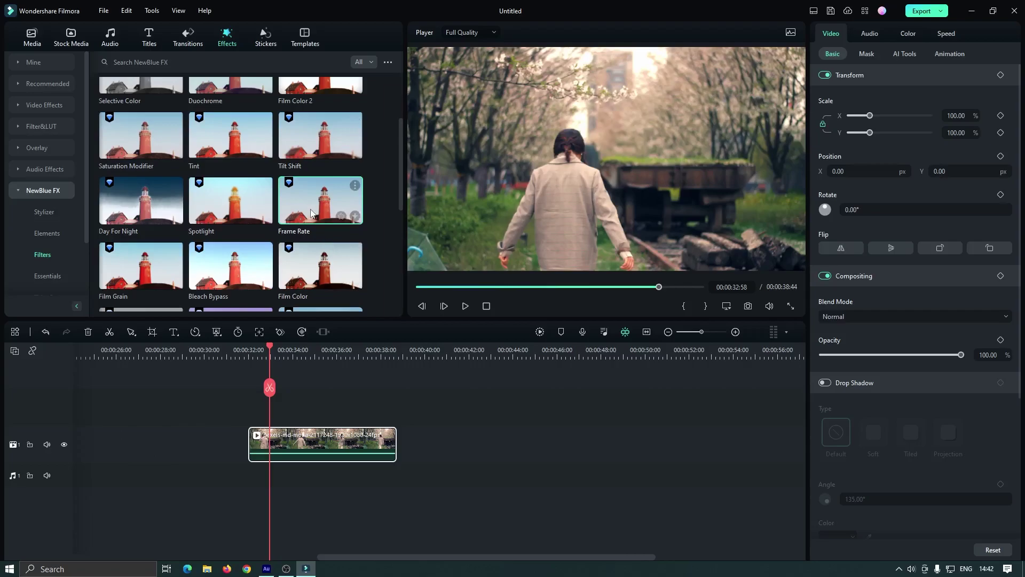
{"action": "left_click_drag", "start_coordinate": [311, 212], "coordinate": [336, 439]}
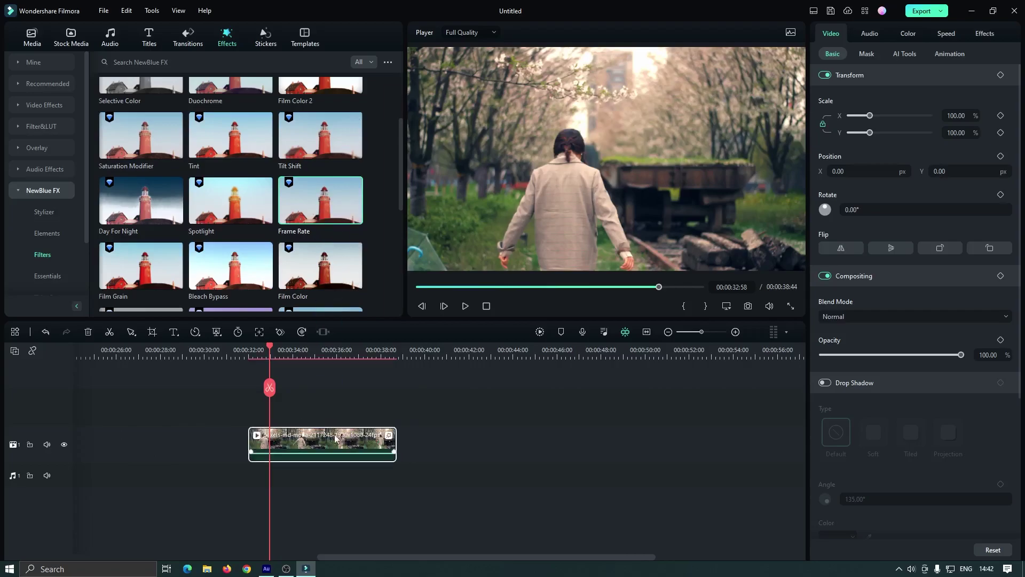
Set the walking clip's Frames per Sec. to 8 and Crossfade to 0, then play it.
{"action": "left_click", "coordinate": [986, 34]}
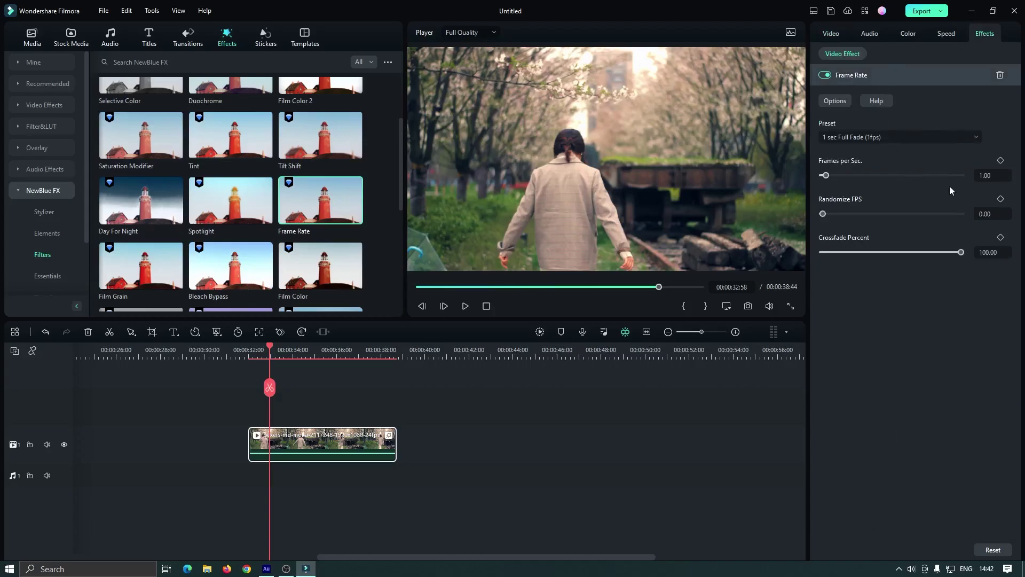
{"action": "left_click", "coordinate": [986, 175]}
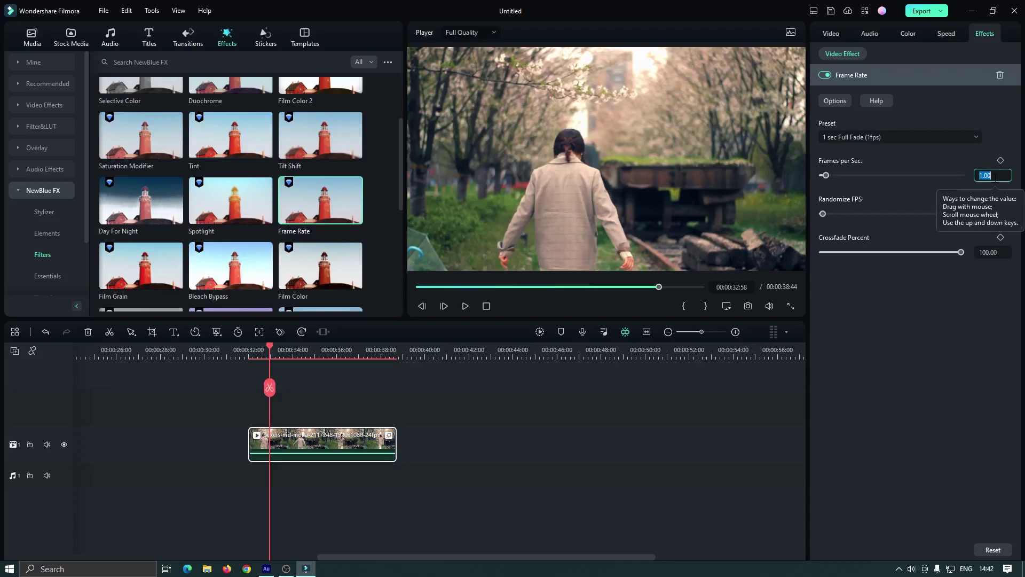
{"action": "type", "text": "8"}
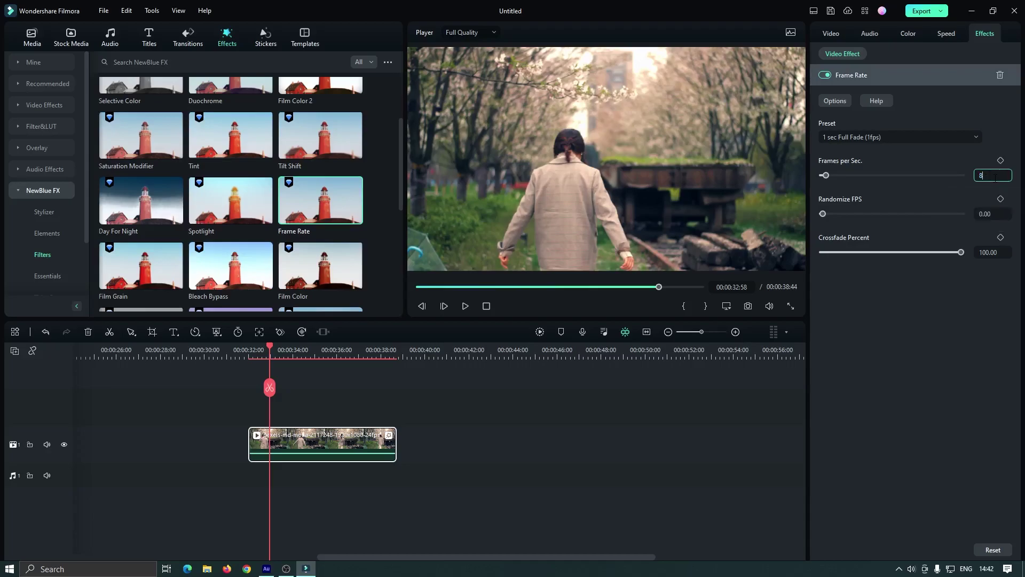
{"action": "key", "text": "Return"}
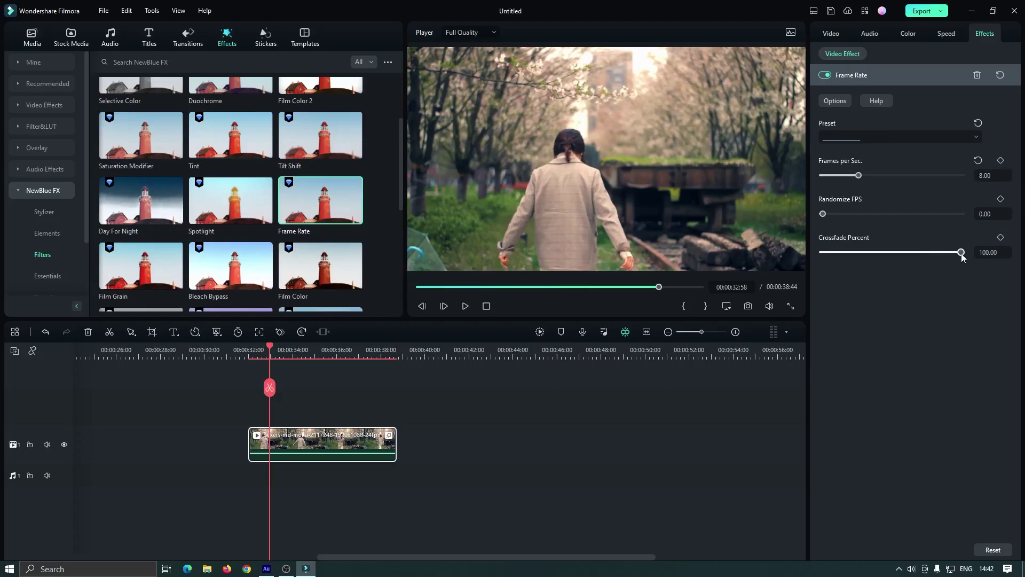
{"action": "left_click_drag", "start_coordinate": [961, 255], "coordinate": [816, 246]}
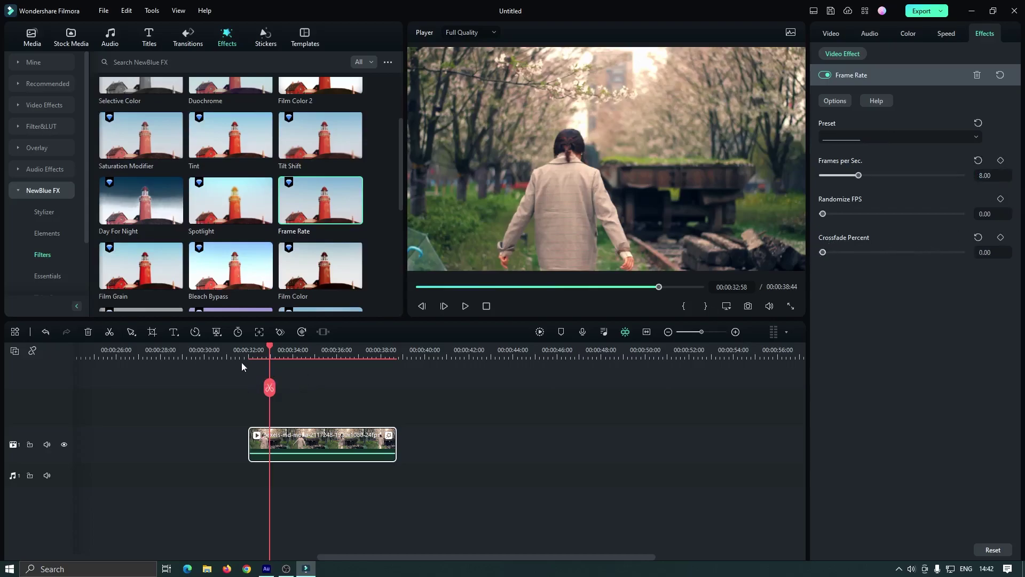
{"action": "key", "text": "space"}
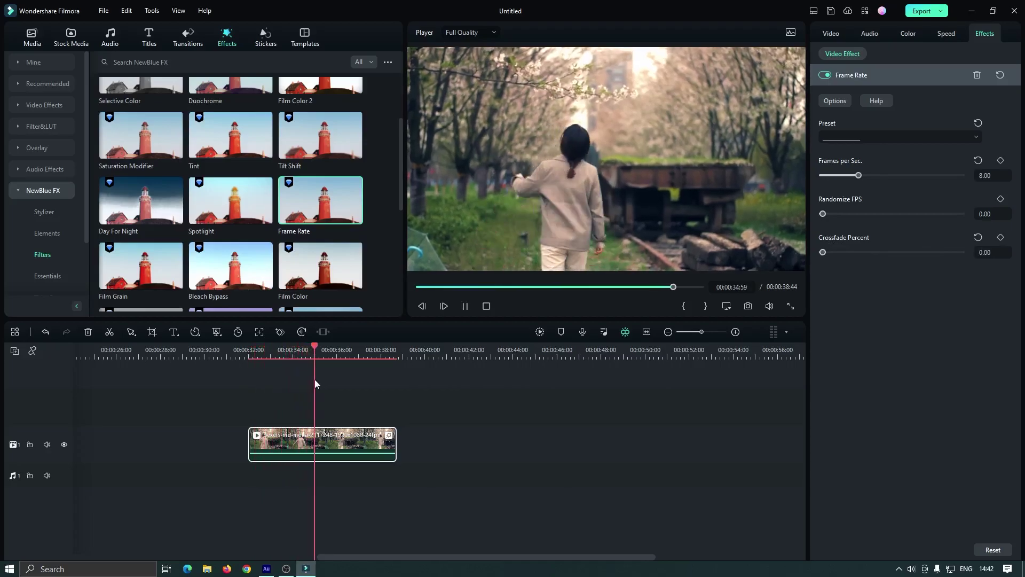
Change the walking clip's Frames per Sec. to 12 and play from about 00:00:32.
{"action": "key", "text": "space"}
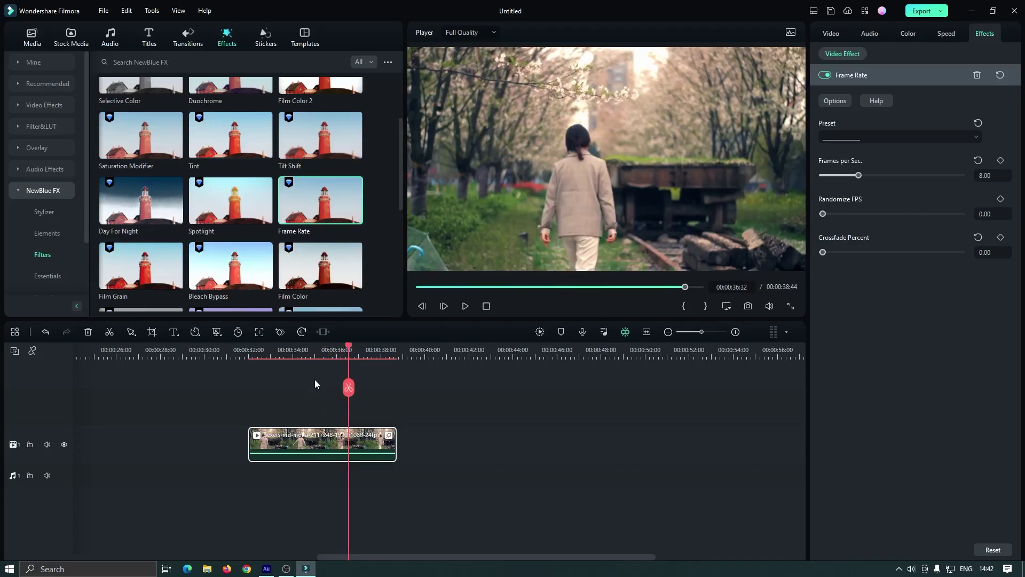
{"action": "left_click", "coordinate": [984, 175]}
{"action": "double_click", "coordinate": [984, 175]}
{"action": "type", "text": "12"}
{"action": "key", "text": "Return"}
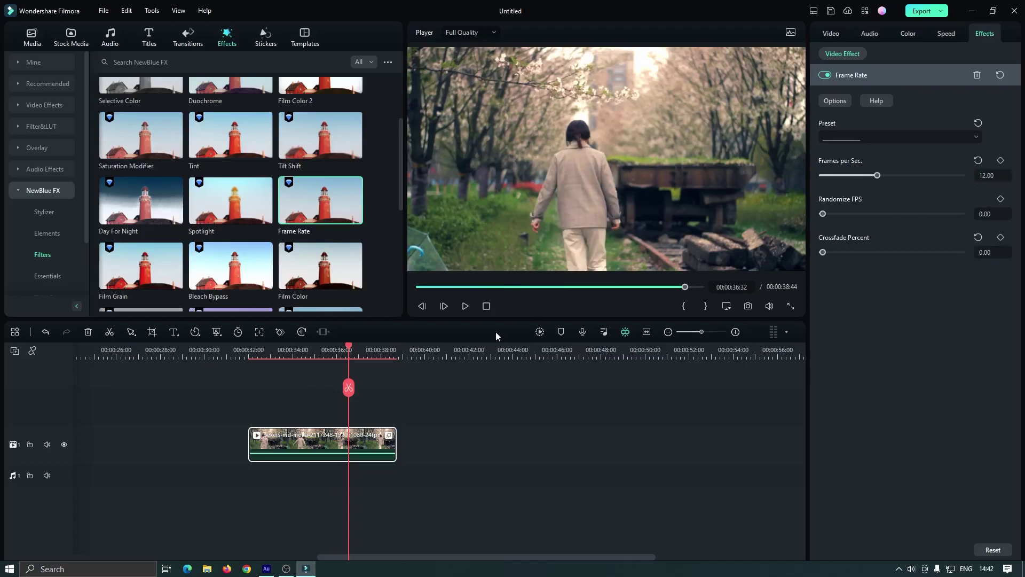
{"action": "left_click", "coordinate": [251, 350]}
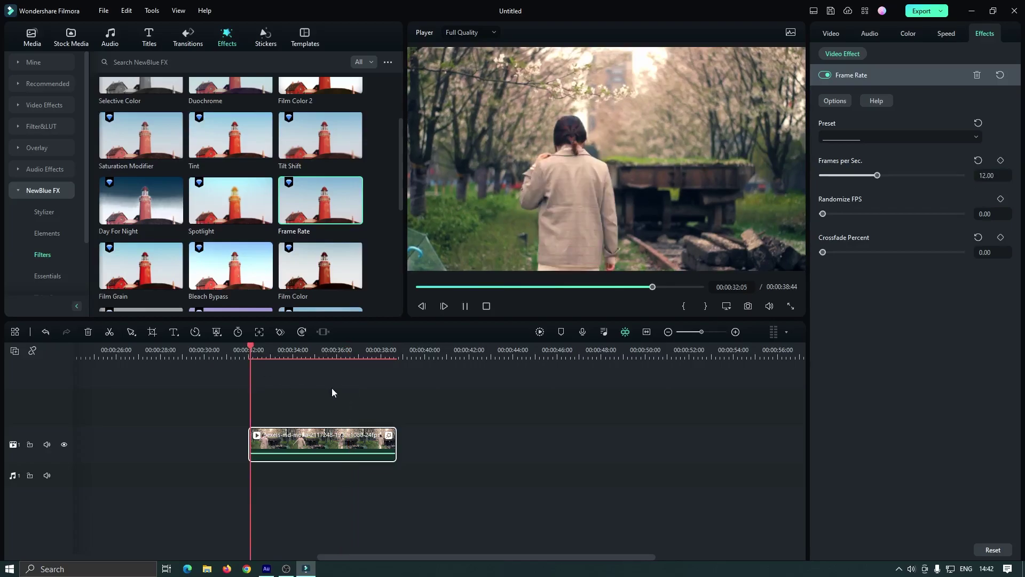
{"action": "key", "text": "space"}
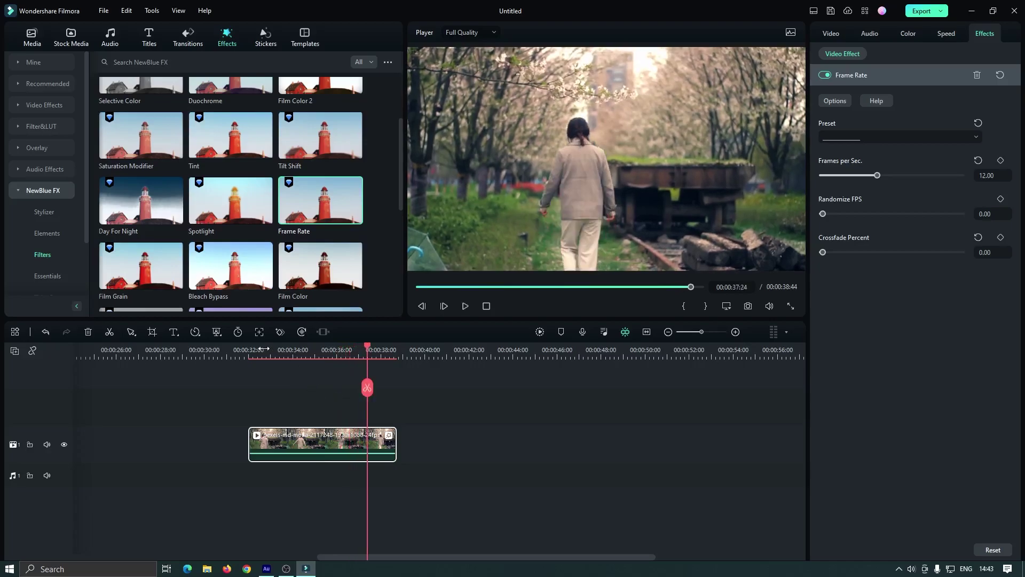
Drag the walking clip's Vibrance and Saturation to -100, then scrub to 00:00:34:25 to check.
{"action": "left_click", "coordinate": [264, 441]}
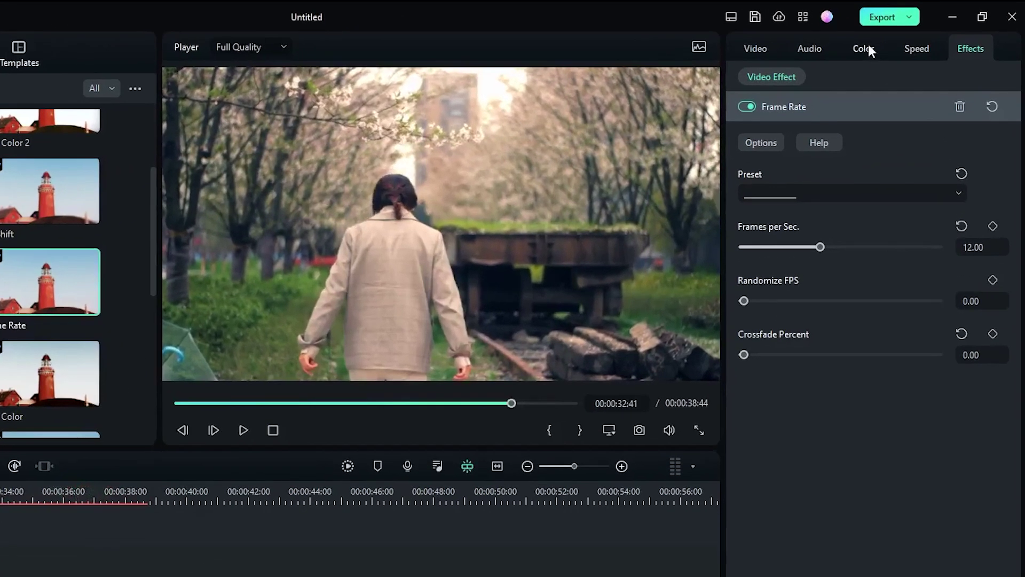
{"action": "left_click", "coordinate": [908, 33]}
{"action": "left_click_drag", "start_coordinate": [1022, 144], "coordinate": [1023, 256]}
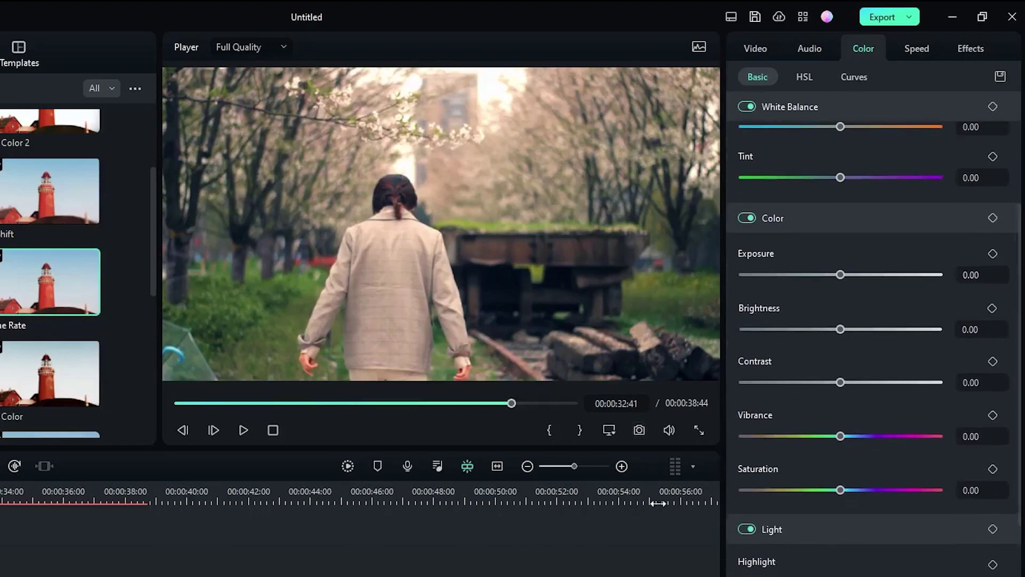
{"action": "left_click_drag", "start_coordinate": [841, 437], "coordinate": [727, 439]}
{"action": "left_click_drag", "start_coordinate": [823, 489], "coordinate": [799, 492]}
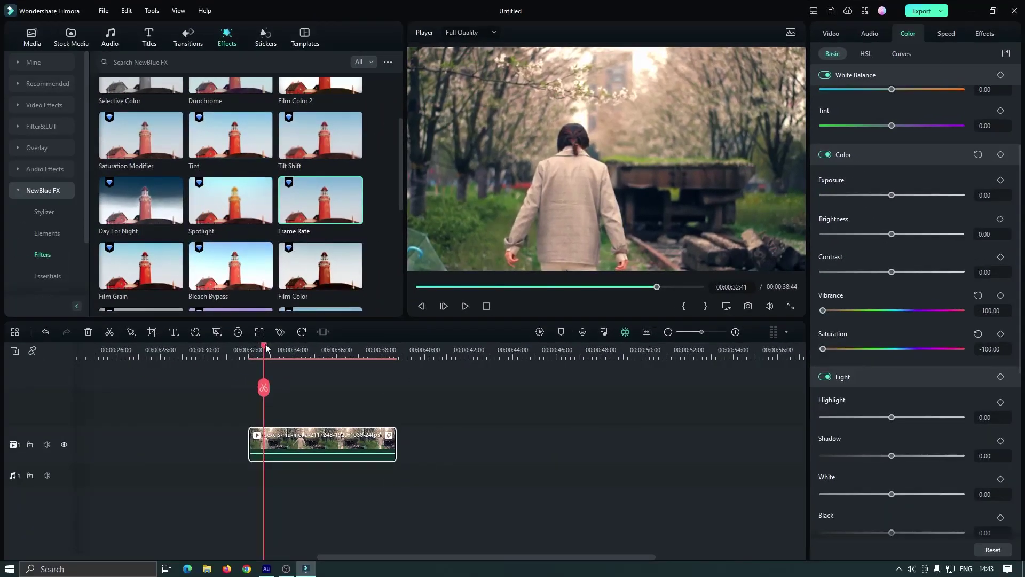
{"action": "left_click_drag", "start_coordinate": [267, 348], "coordinate": [303, 351]}
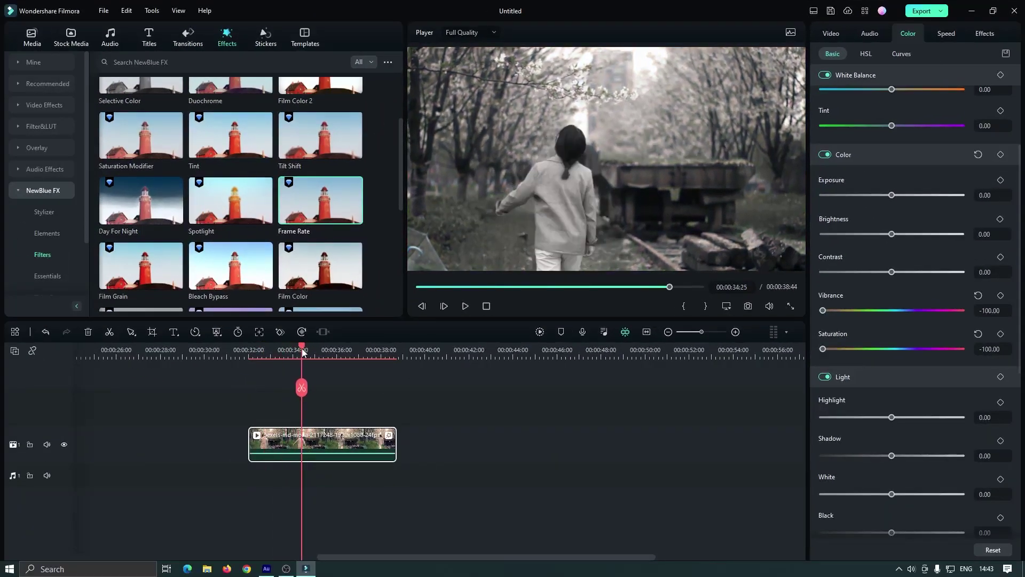
Search the effects for 'old video' and apply Old video to the walking clip.
{"action": "left_click", "coordinate": [47, 84]}
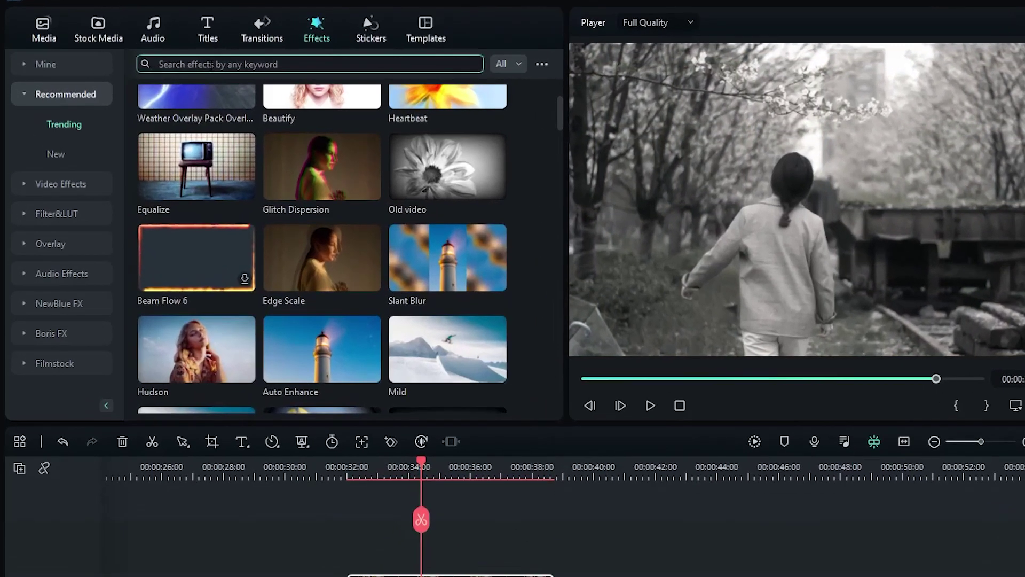
{"action": "left_click", "coordinate": [157, 64]}
{"action": "type", "text": "old video"}
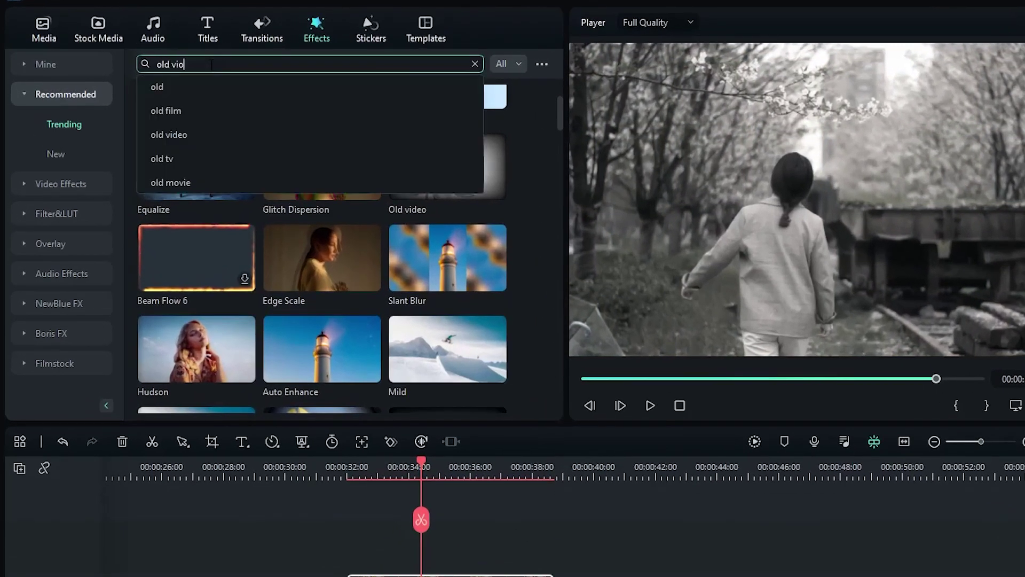
{"action": "left_click", "coordinate": [212, 86]}
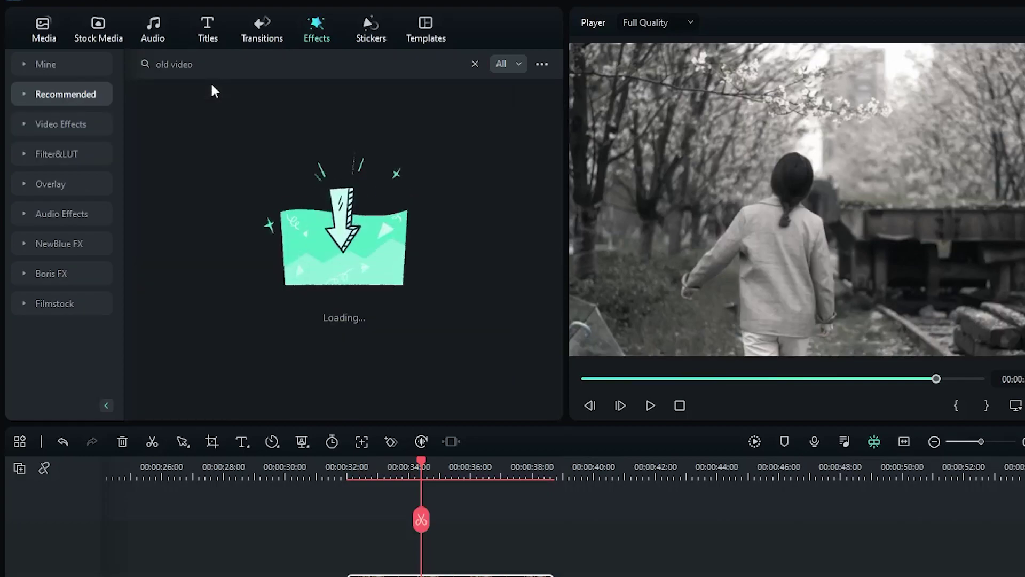
{"action": "left_click_drag", "start_coordinate": [176, 126], "coordinate": [417, 576]}
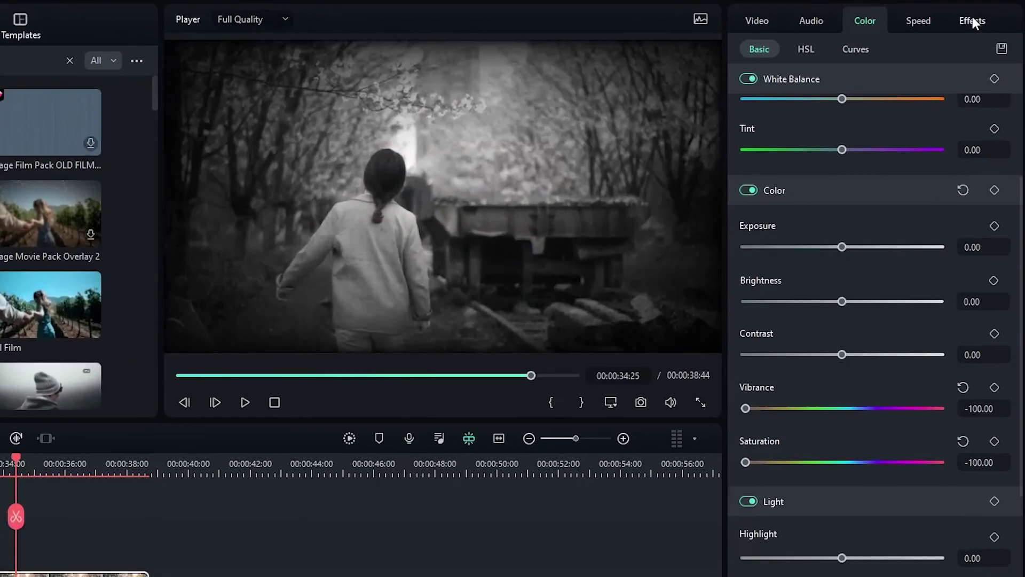
Set the Old video effect to Opacity 25, Frequency 1 and Fade 200.
{"action": "left_click", "coordinate": [985, 33]}
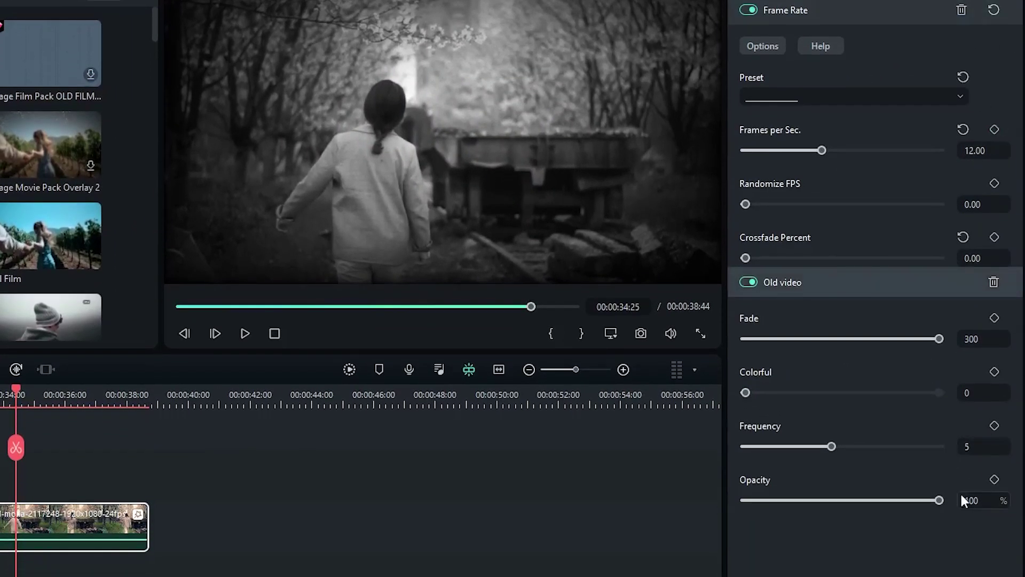
{"action": "left_click", "coordinate": [969, 498]}
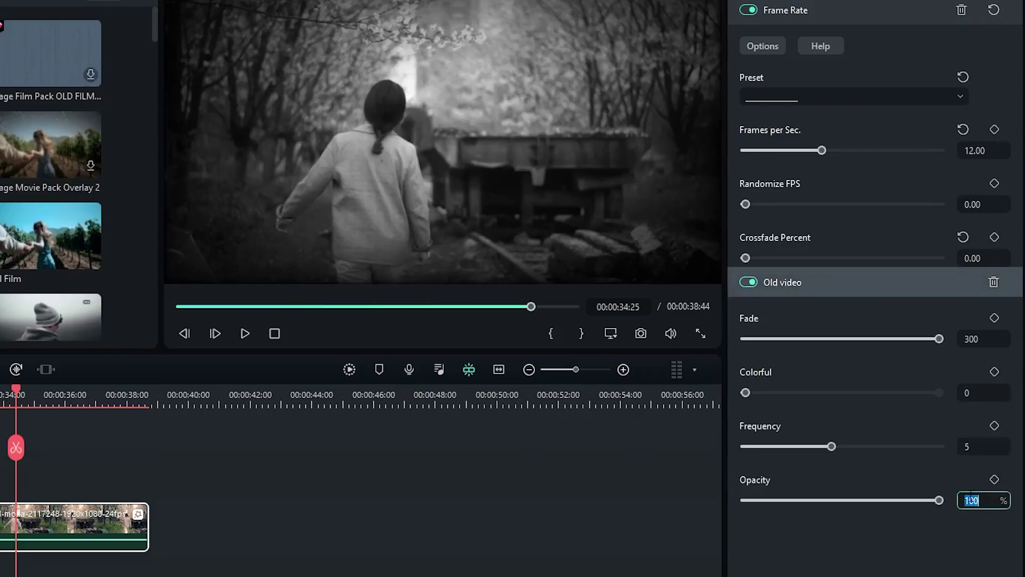
{"action": "type", "text": "25"}
{"action": "key", "text": "Return"}
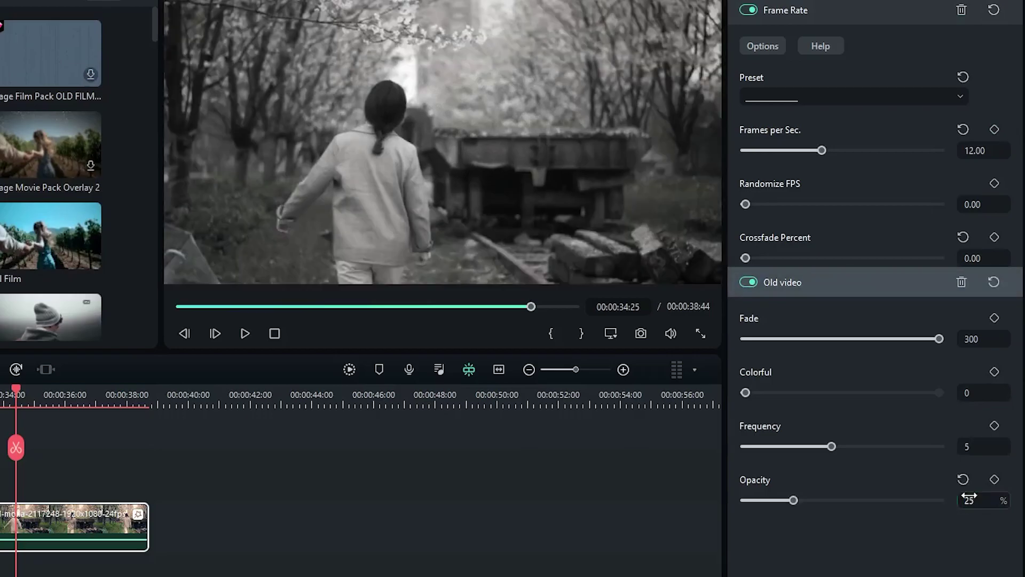
{"action": "left_click", "coordinate": [969, 447]}
{"action": "type", "text": "1"}
{"action": "key", "text": "Return"}
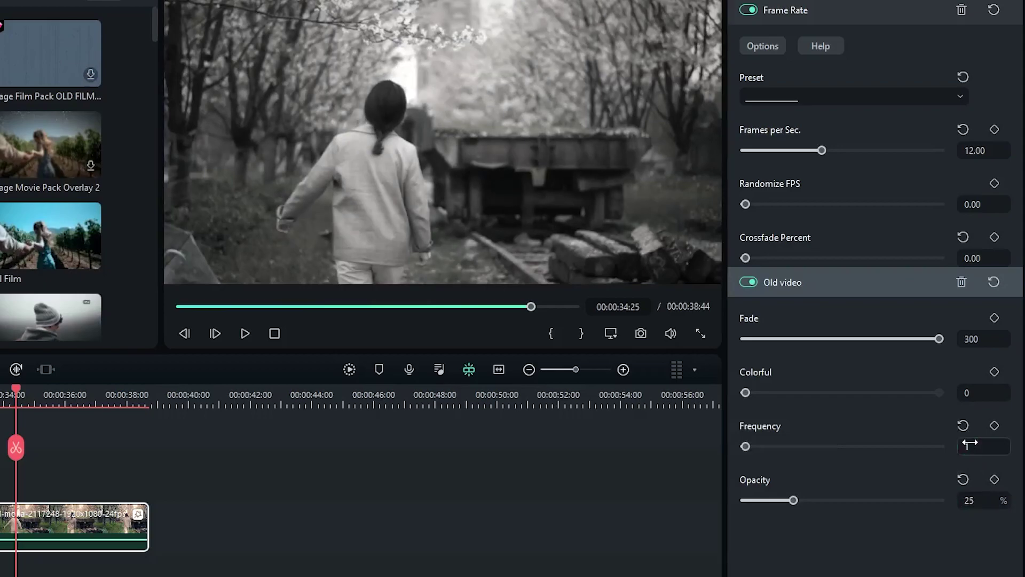
{"action": "left_click", "coordinate": [972, 339]}
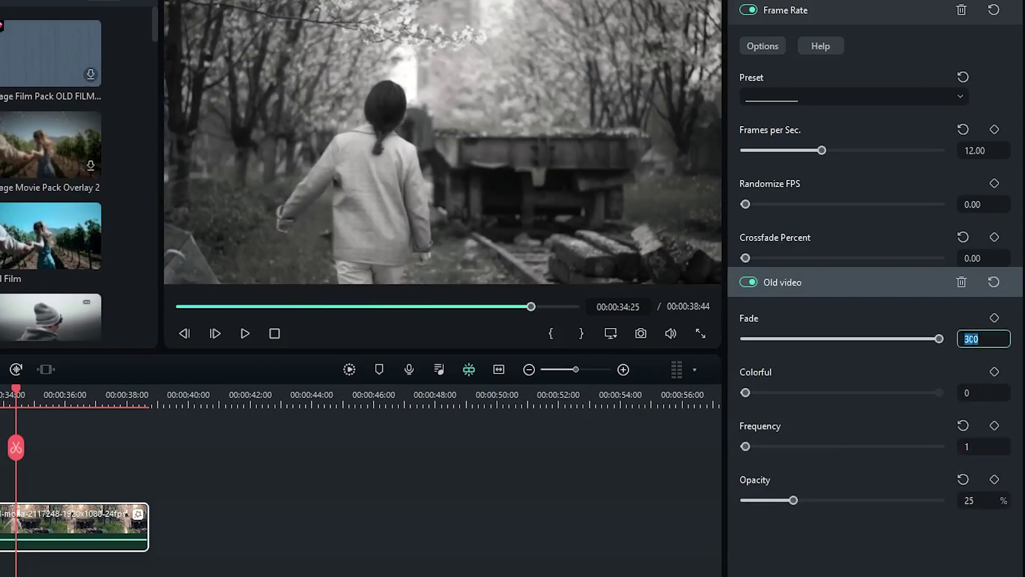
{"action": "type", "text": "200"}
{"action": "key", "text": "Return"}
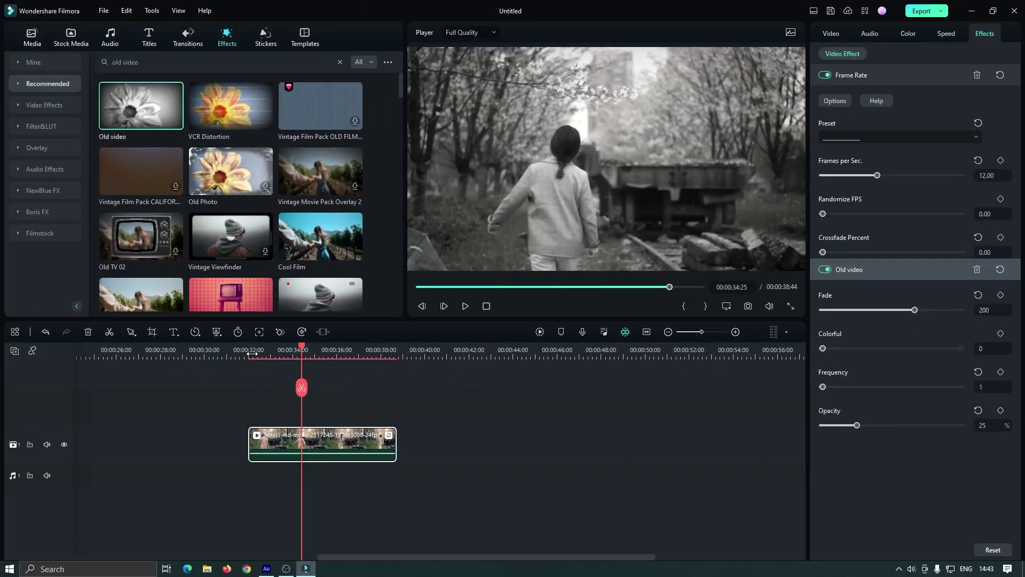
{"action": "left_click", "coordinate": [253, 351]}
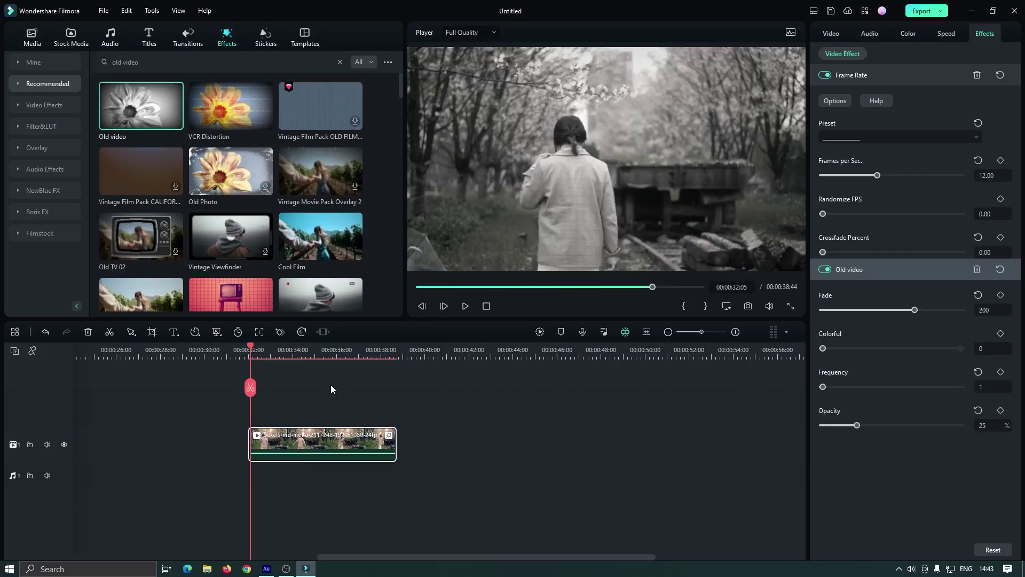
{"action": "key", "text": "space"}
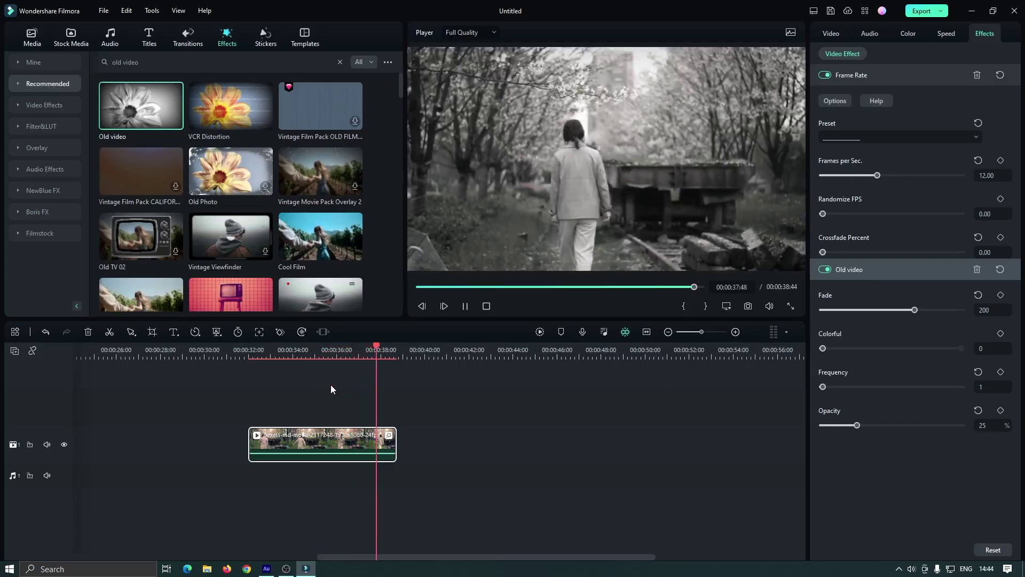
{"action": "key", "text": "space"}
{"action": "left_click", "coordinate": [254, 350]}
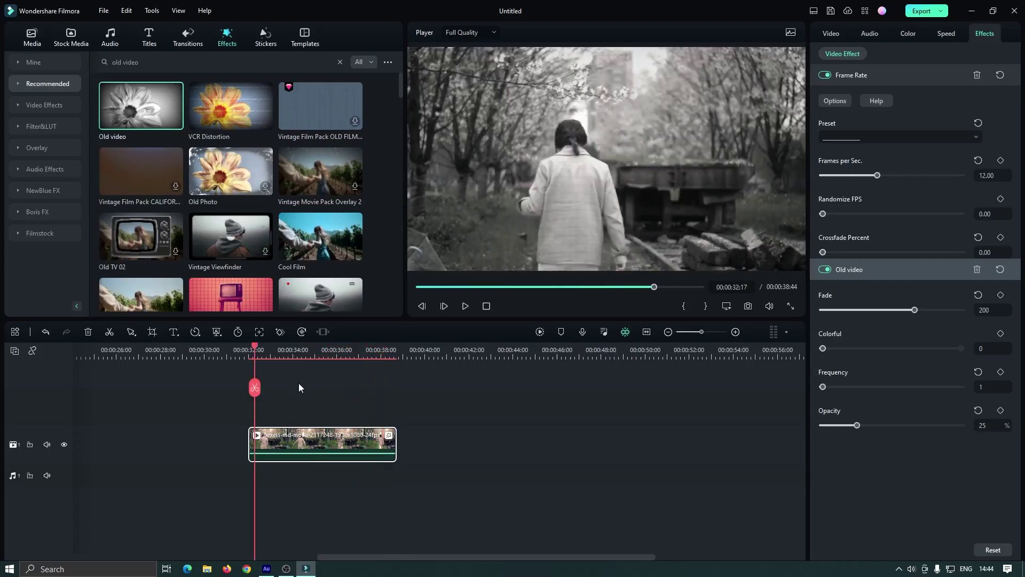
{"action": "key", "text": "space"}
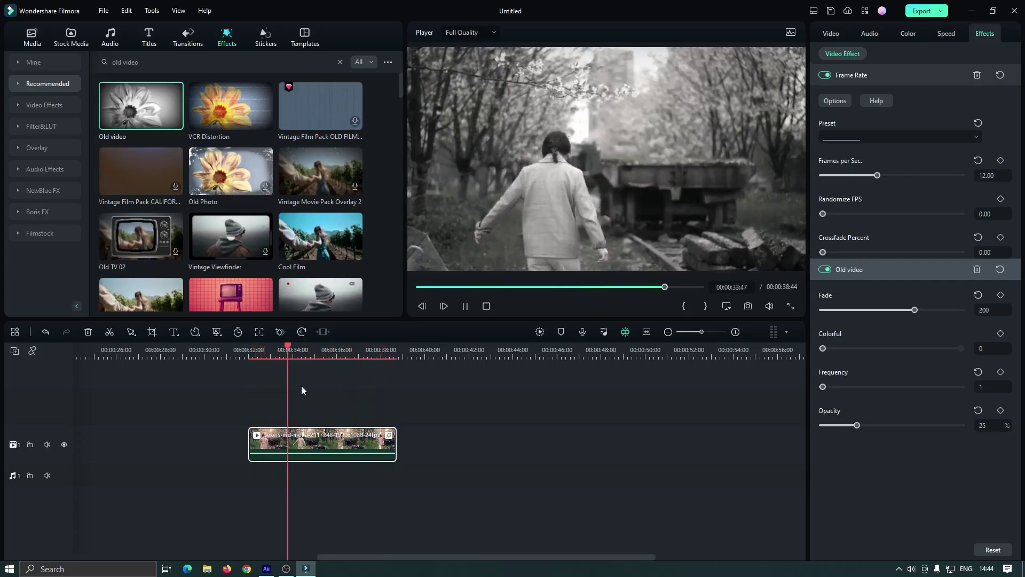